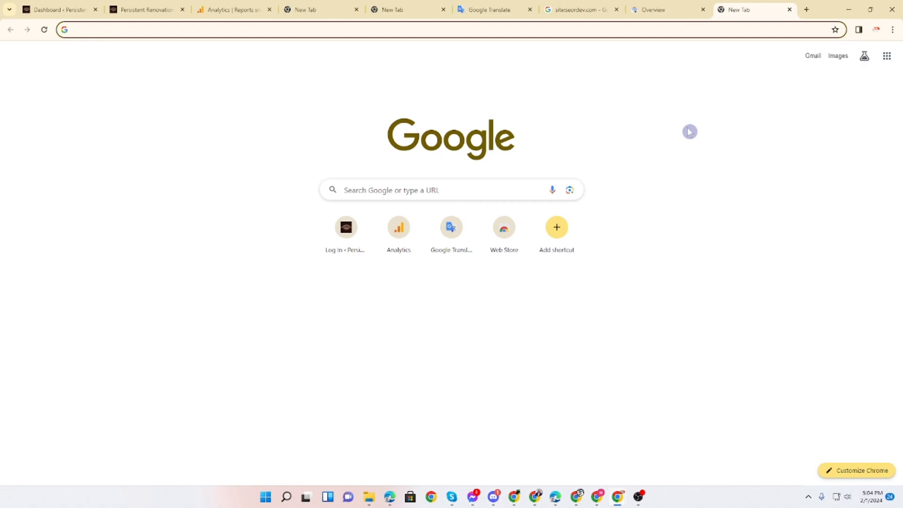
# - Switch to the WordPress dashboard, open the add-plugins page and search for "yoast"
pyautogui.click(70, 6)
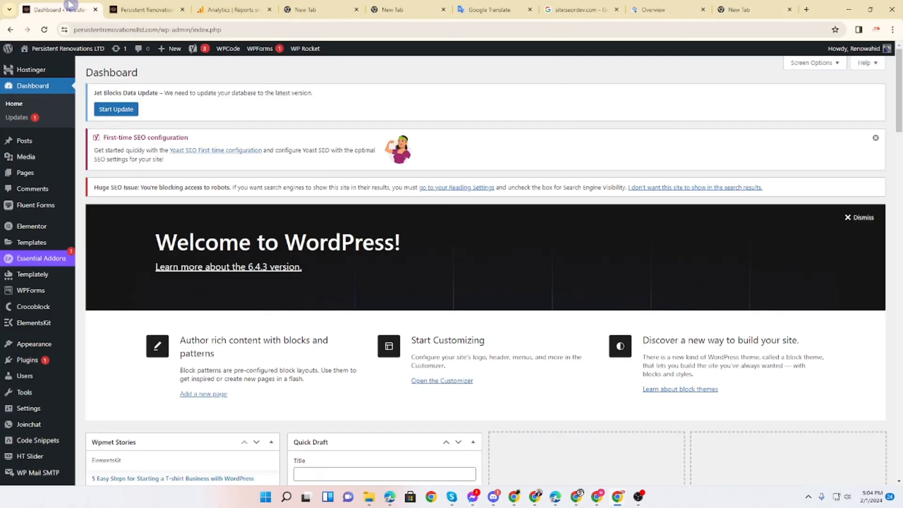
pyautogui.moveTo(24, 360)
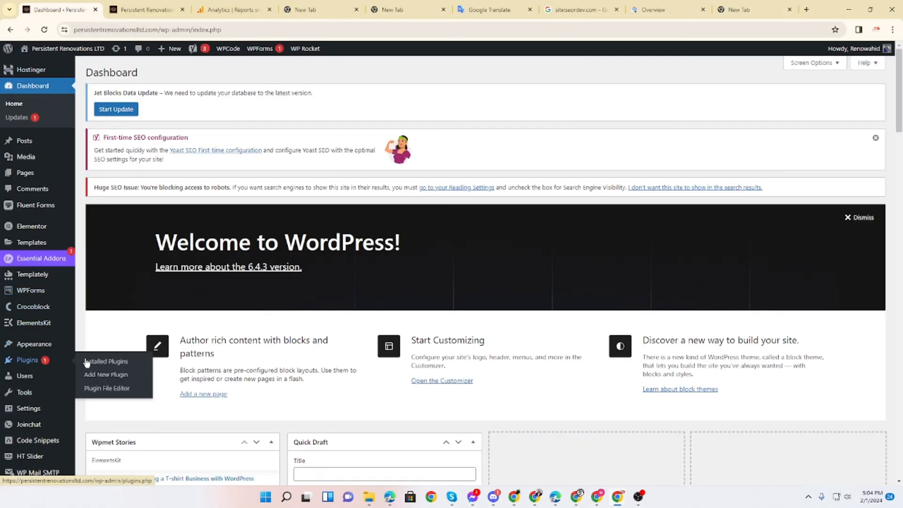
pyautogui.click(96, 376)
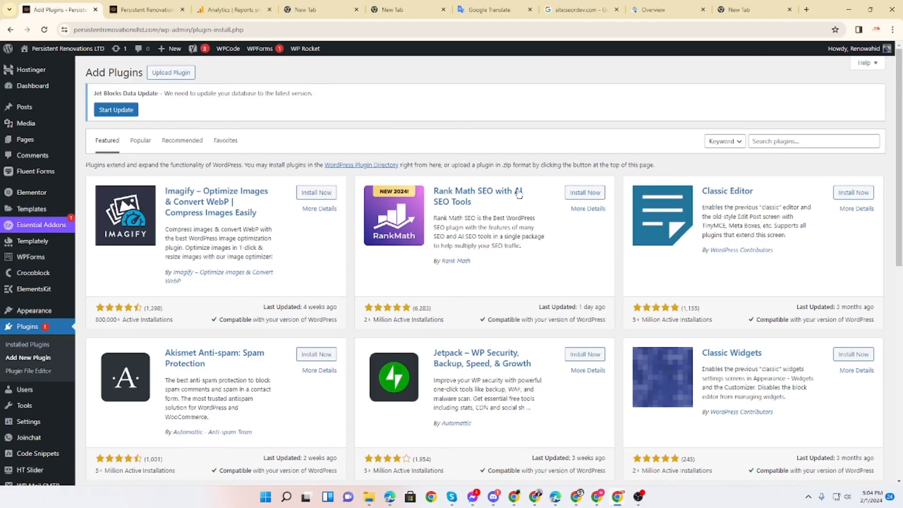
pyautogui.click(825, 137)
pyautogui.write('yo')
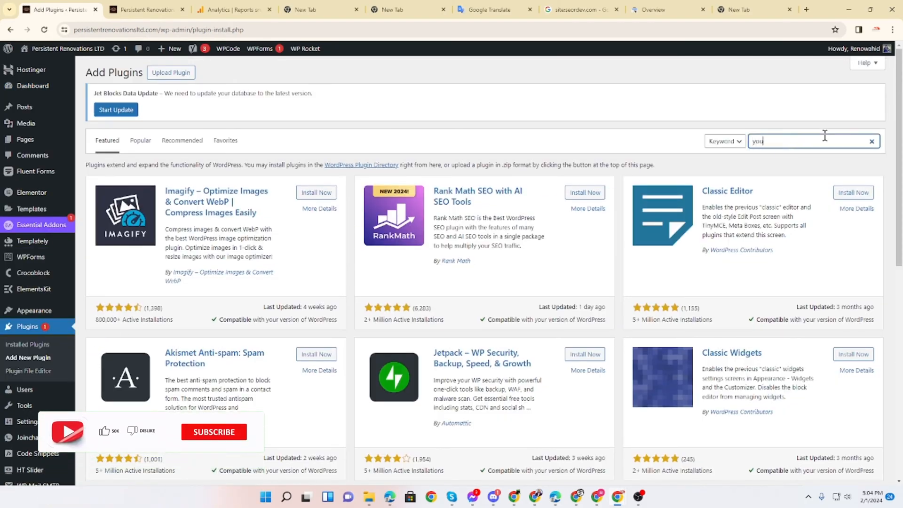
pyautogui.write('ast')
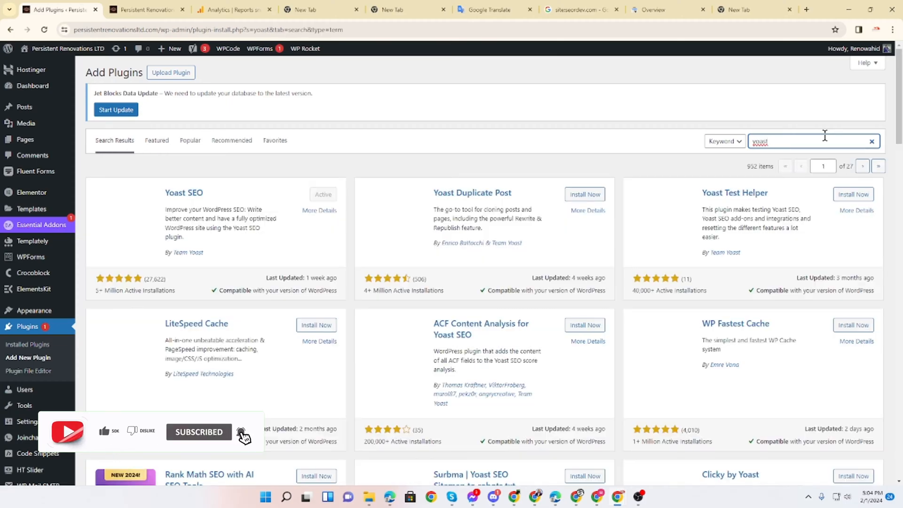
# - Install the Yoast Duplicate Post plugin from the search results and locate Yoast SEO among the site's admin entries
pyautogui.click(219, 193)
pyautogui.moveTo(219, 194)
pyautogui.mouseDown()
pyautogui.moveTo(154, 193)
pyautogui.moveTo(226, 193)
pyautogui.mouseUp()
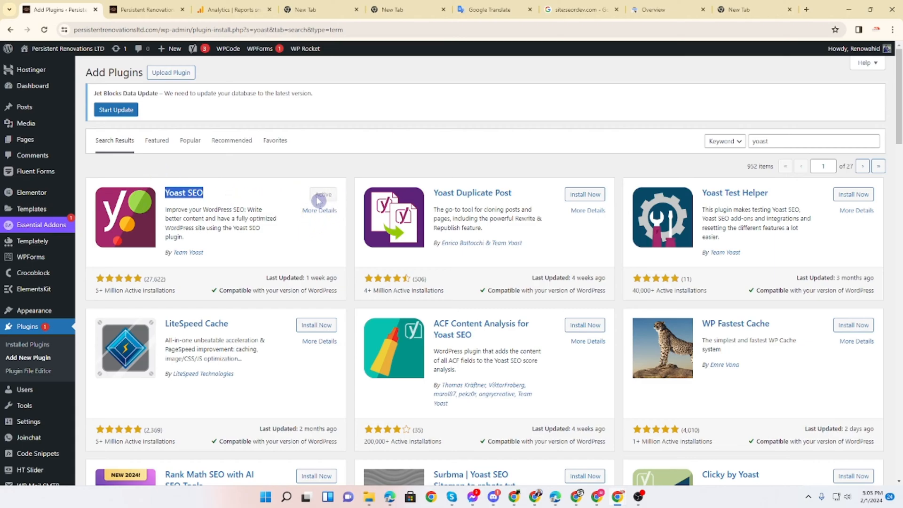
pyautogui.click(589, 197)
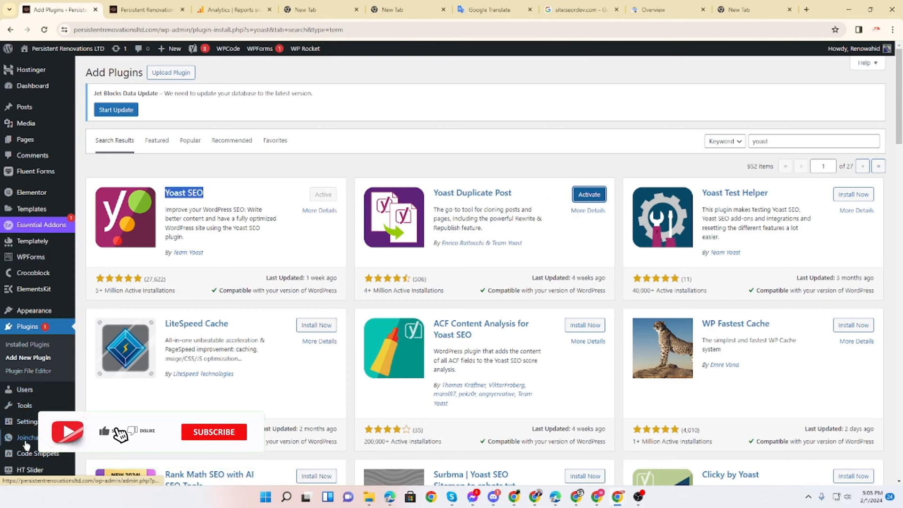
pyautogui.scroll(-3, 23, 471)
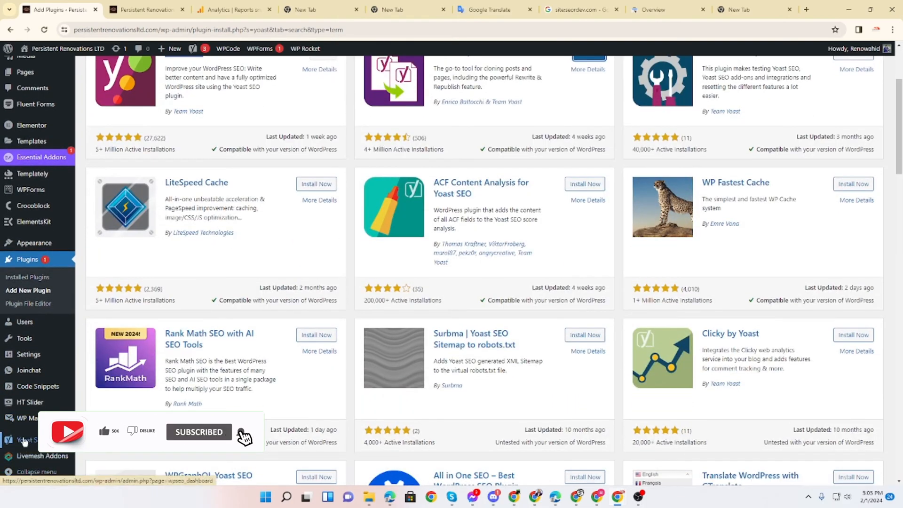
pyautogui.moveTo(26, 442)
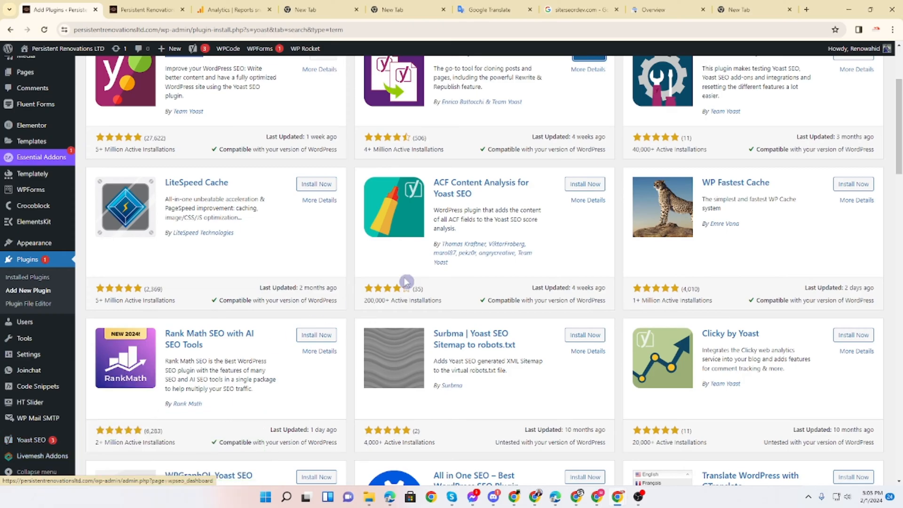
pyautogui.scroll(3, 466, 264)
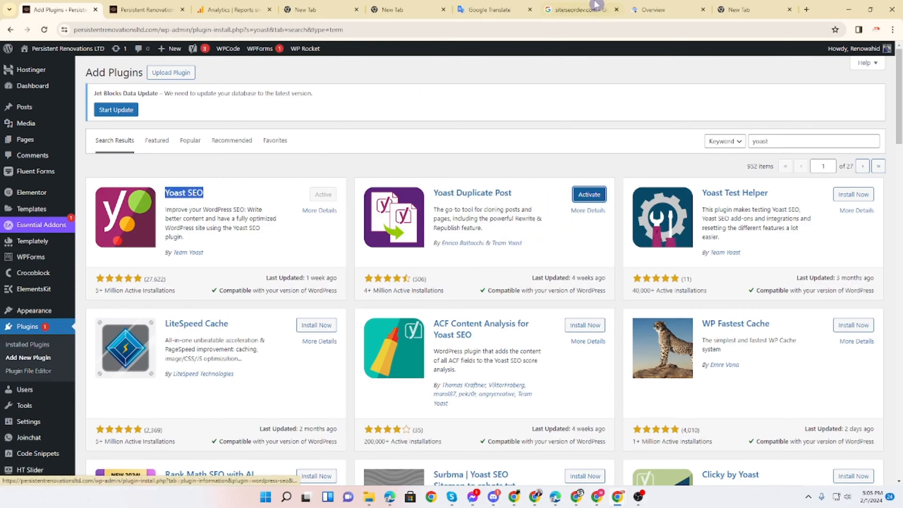
# - Search Google for "google webmaster", and open the Sitemaps report for persistentrenovationsltd.com in Google Search Console
pyautogui.click(751, 9)
pyautogui.click(659, 32)
pyautogui.write('google we')
pyautogui.press('Return')
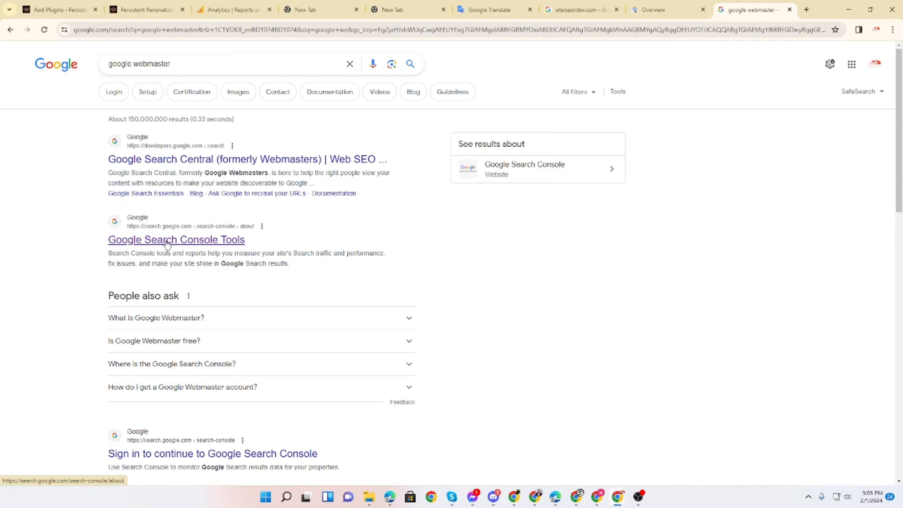
pyautogui.click(195, 244)
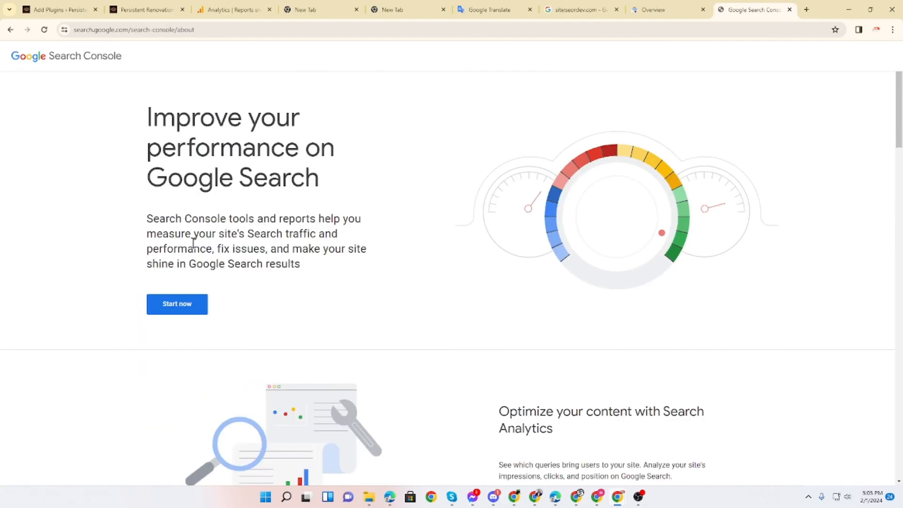
pyautogui.click(188, 304)
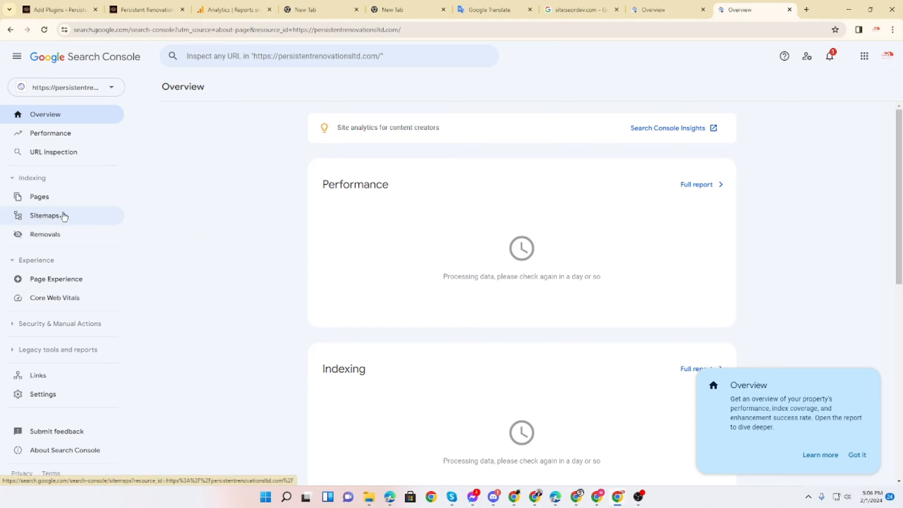
pyautogui.click(49, 217)
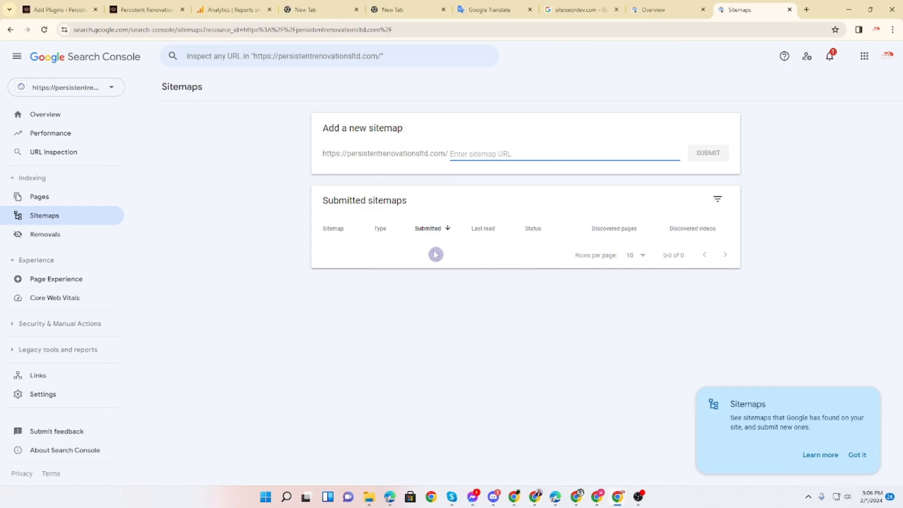
pyautogui.click(153, 9)
pyautogui.click(121, 30)
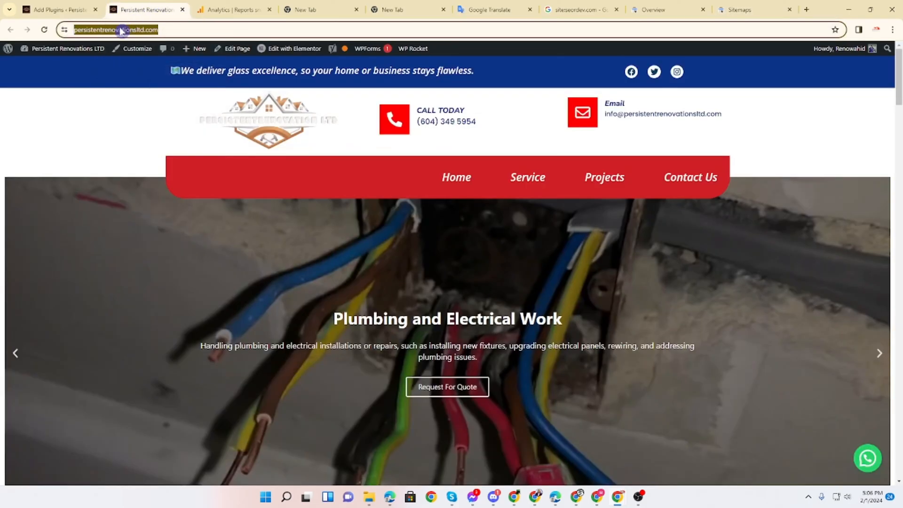
pyautogui.click(198, 29)
pyautogui.write('//')
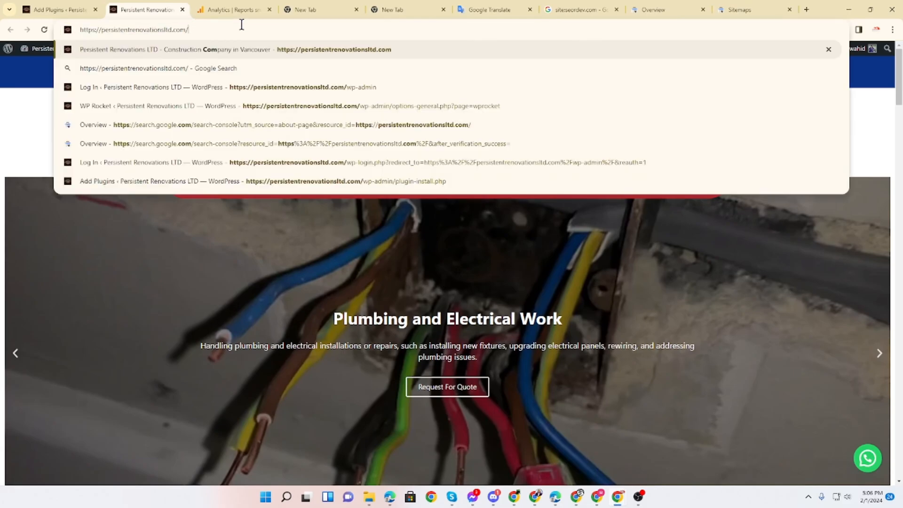
pyautogui.write('site')
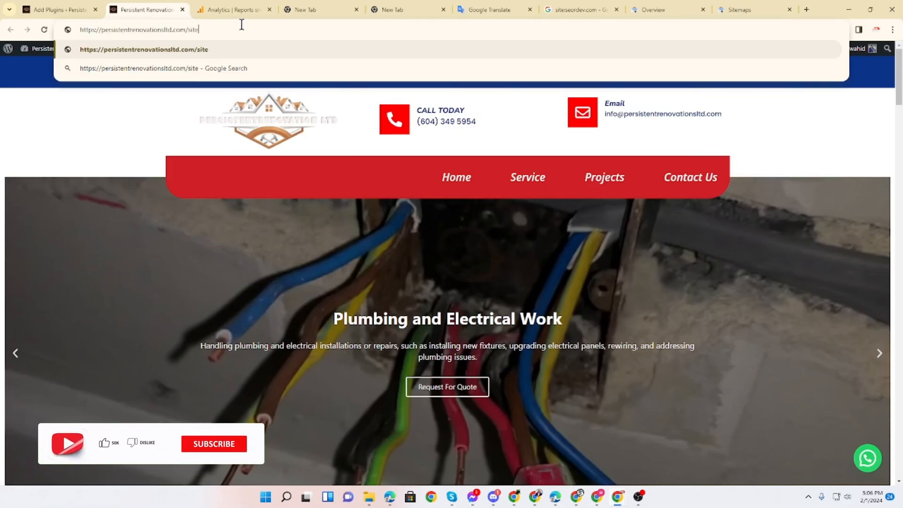
pyautogui.write('map.xml')
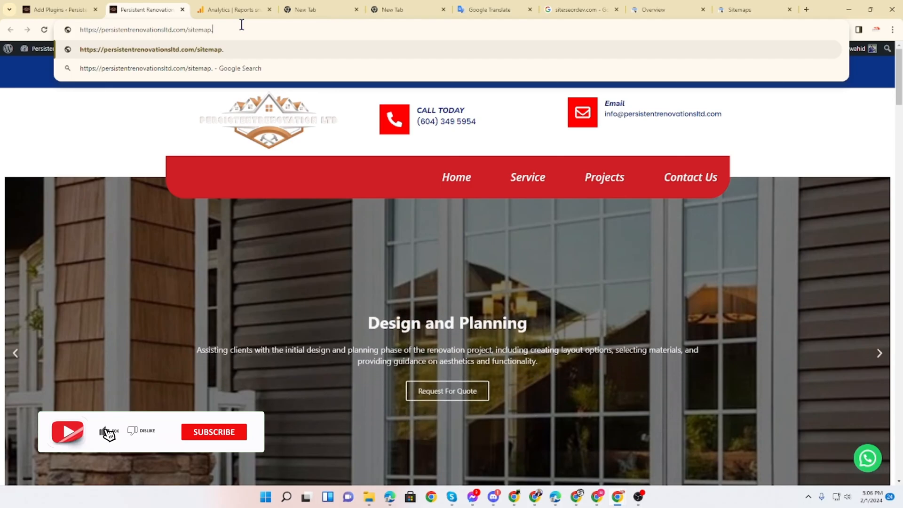
pyautogui.press('Return')
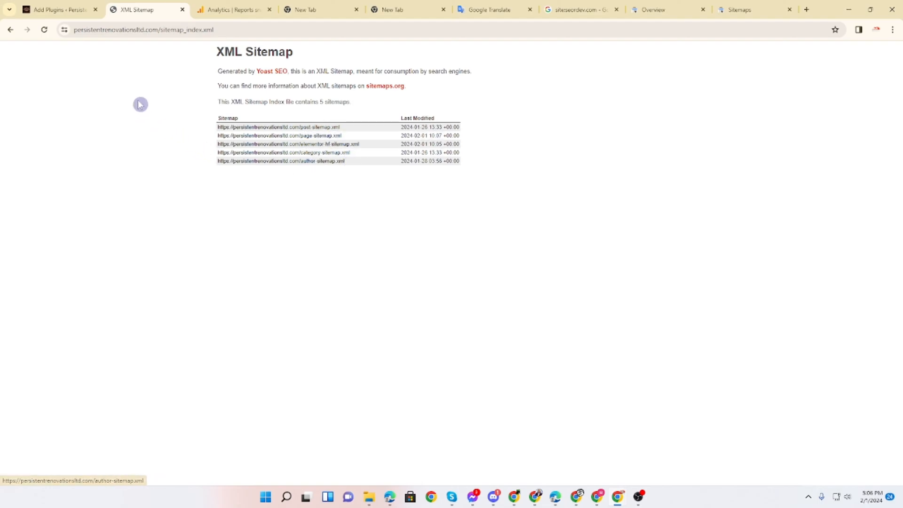
# - Copy sitemap_index.xml from the sitemap page's address and submit it as a new sitemap in Search Console
pyautogui.moveTo(160, 31); pyautogui.dragTo(218, 31)
pyautogui.hotkey('ctrl', 'c')
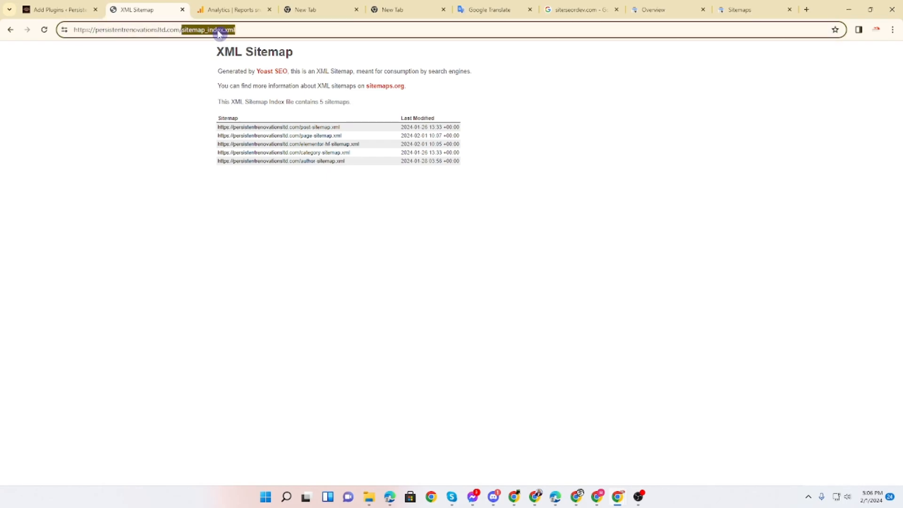
pyautogui.click(746, 9)
pyautogui.click(492, 149)
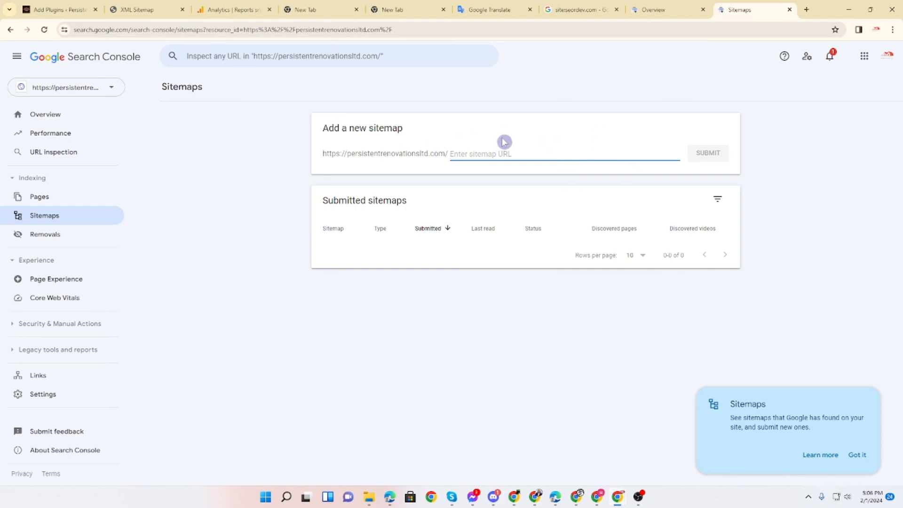
pyautogui.click(457, 153)
pyautogui.hotkey('ctrl', 'v')
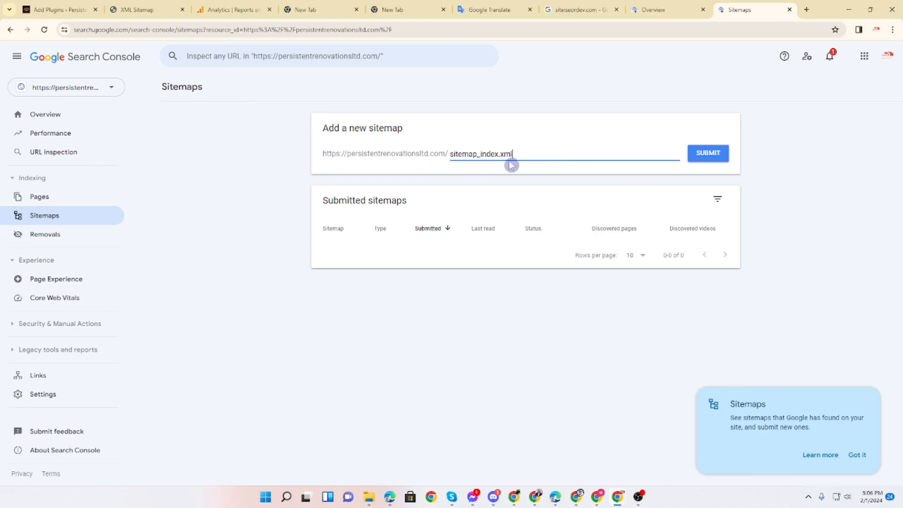
pyautogui.click(709, 154)
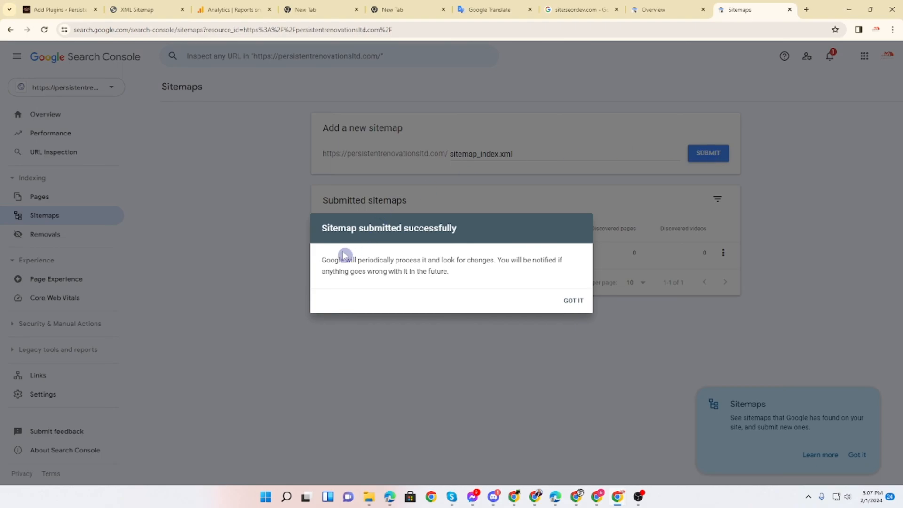
# - Dismiss the sitemap submission message and reload the Sitemaps report
pyautogui.moveTo(328, 231); pyautogui.dragTo(447, 232)
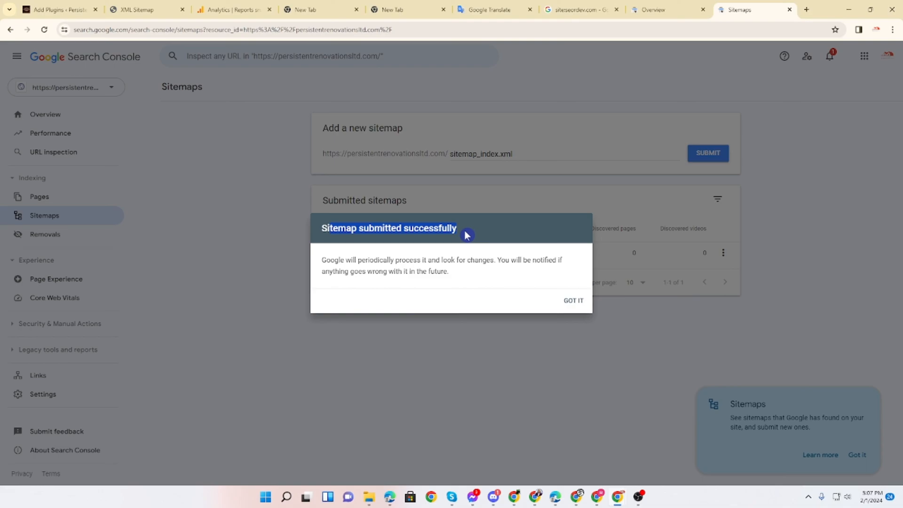
pyautogui.tripleClick(328, 234)
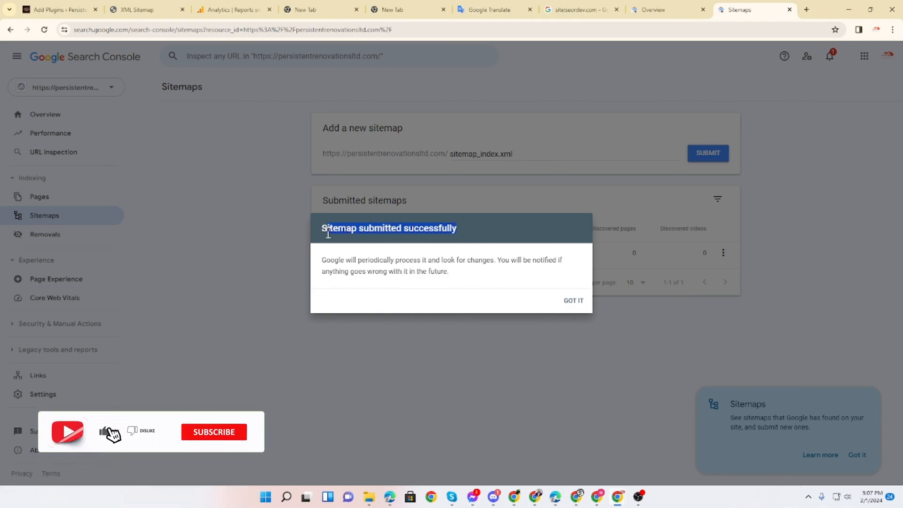
pyautogui.click(573, 300)
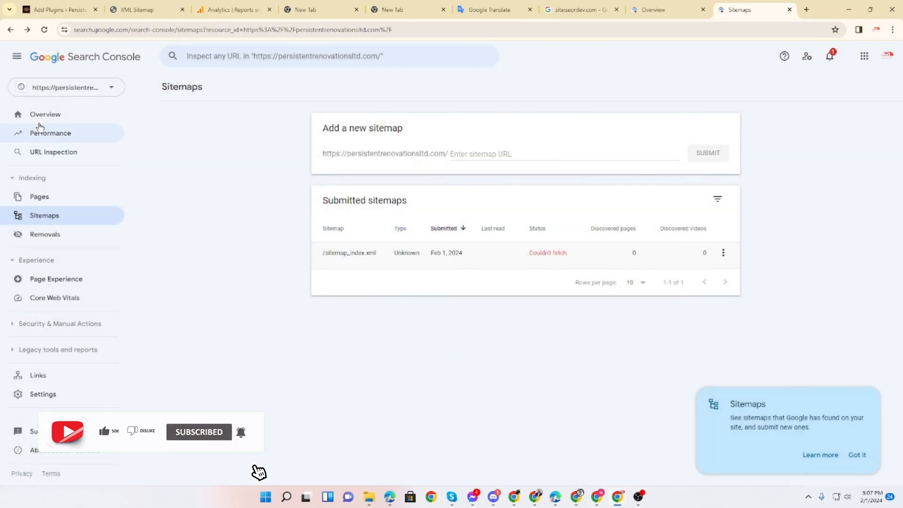
pyautogui.click(44, 30)
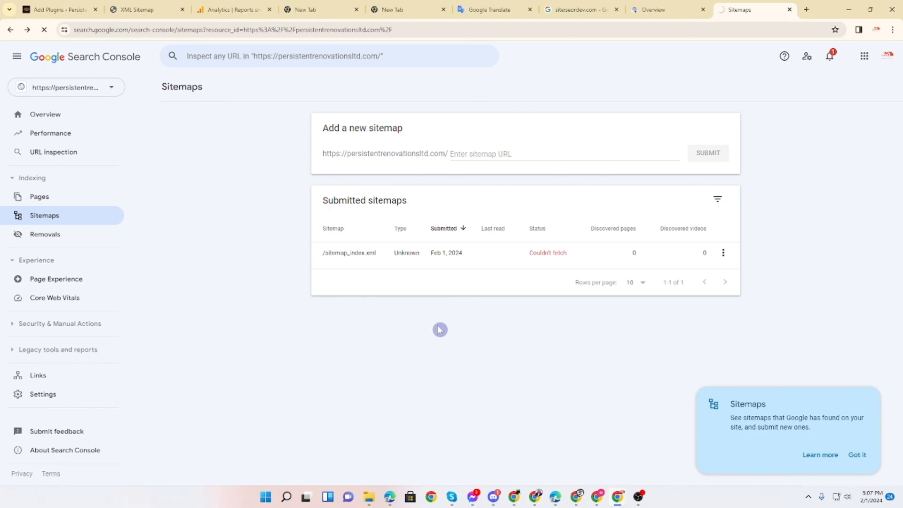